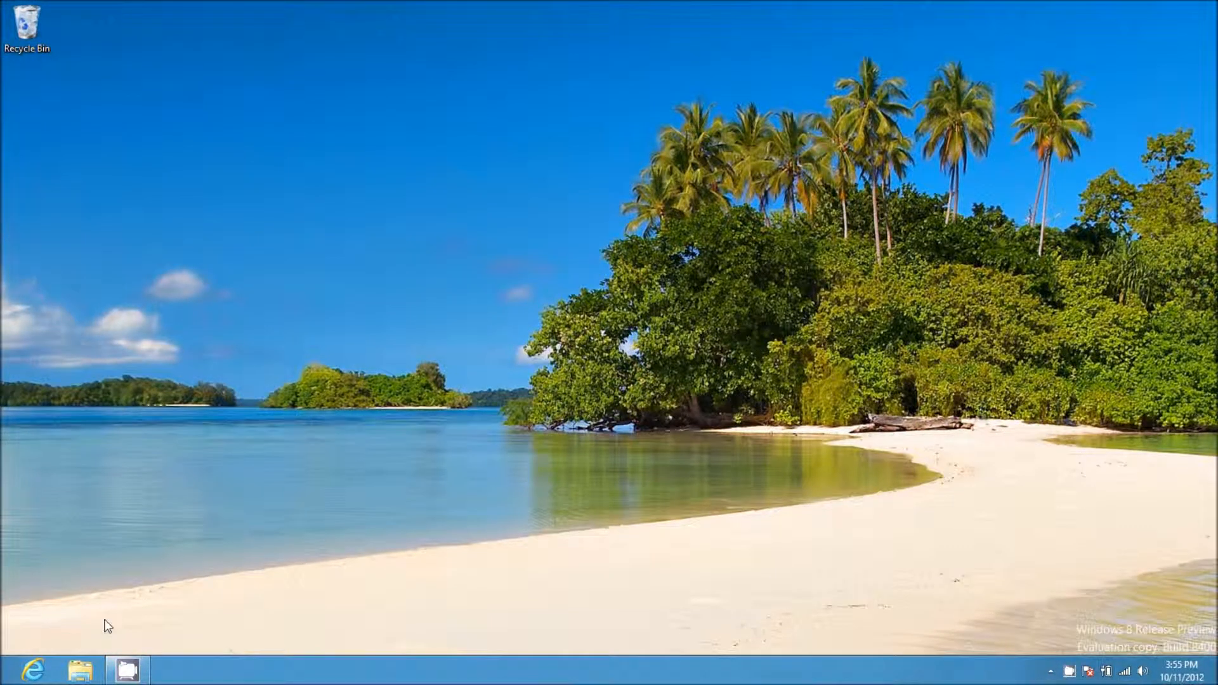
Browse to the Desktop folder in File Explorer and select its Control Panel entry
{"action": "left_click", "coordinate": [81, 672]}
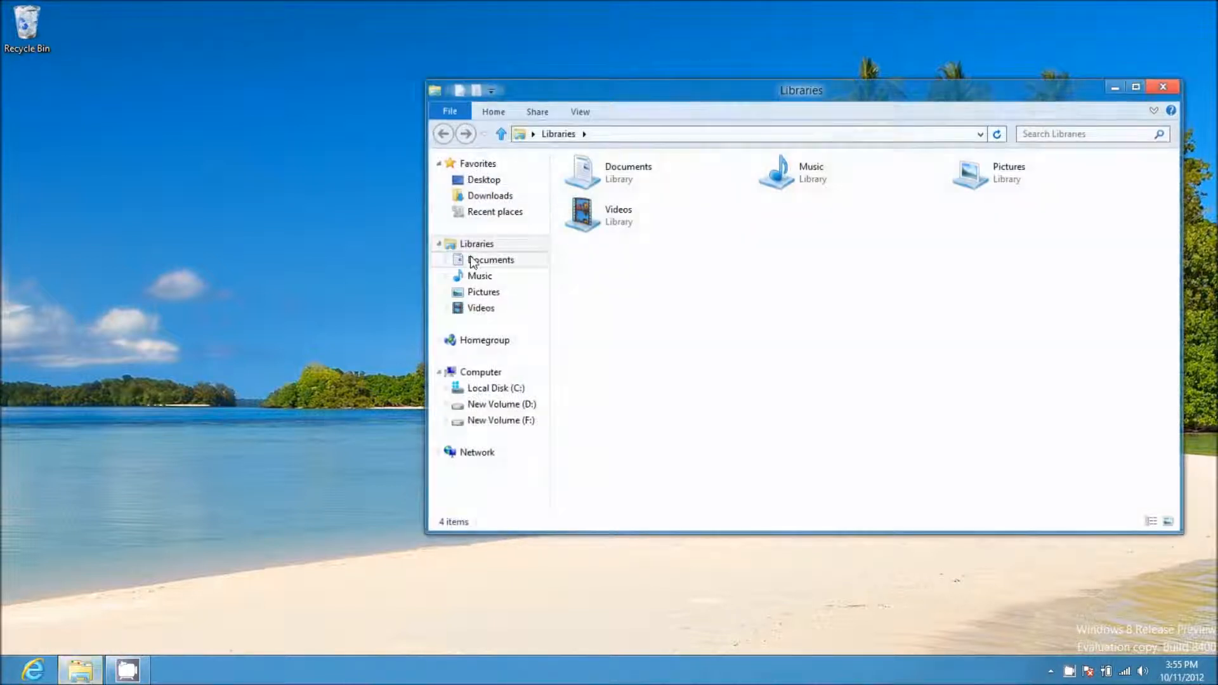
{"action": "left_click", "coordinate": [485, 182]}
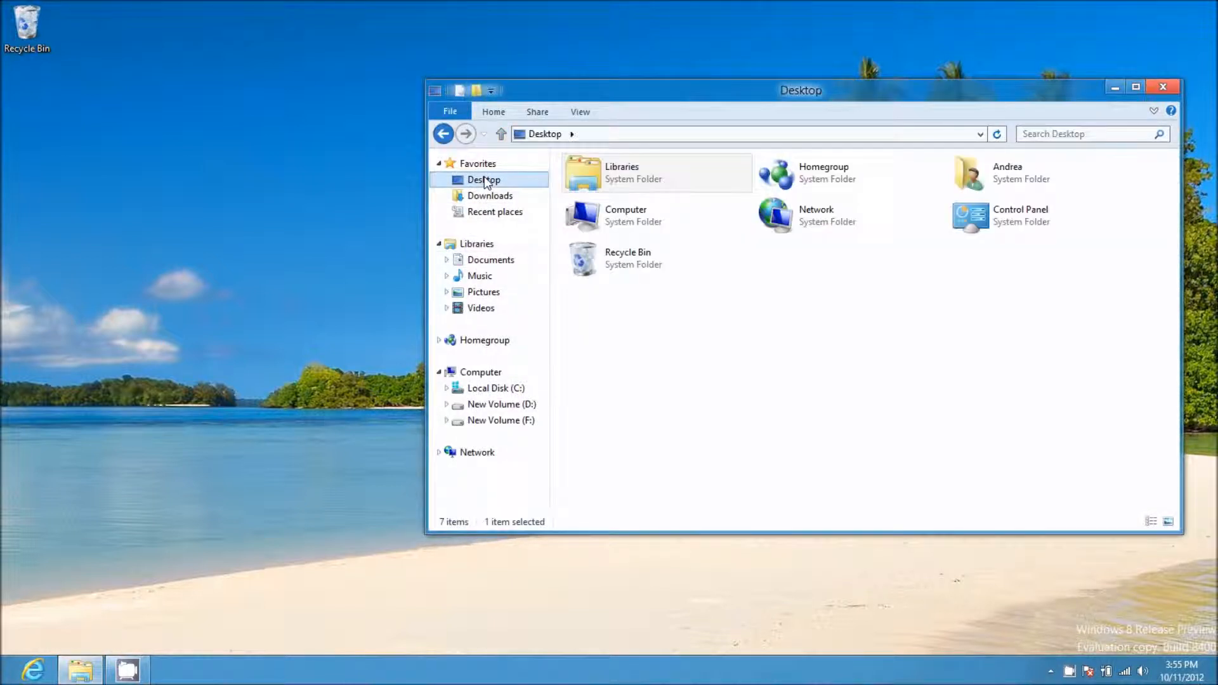
{"action": "double_click", "coordinate": [1046, 217]}
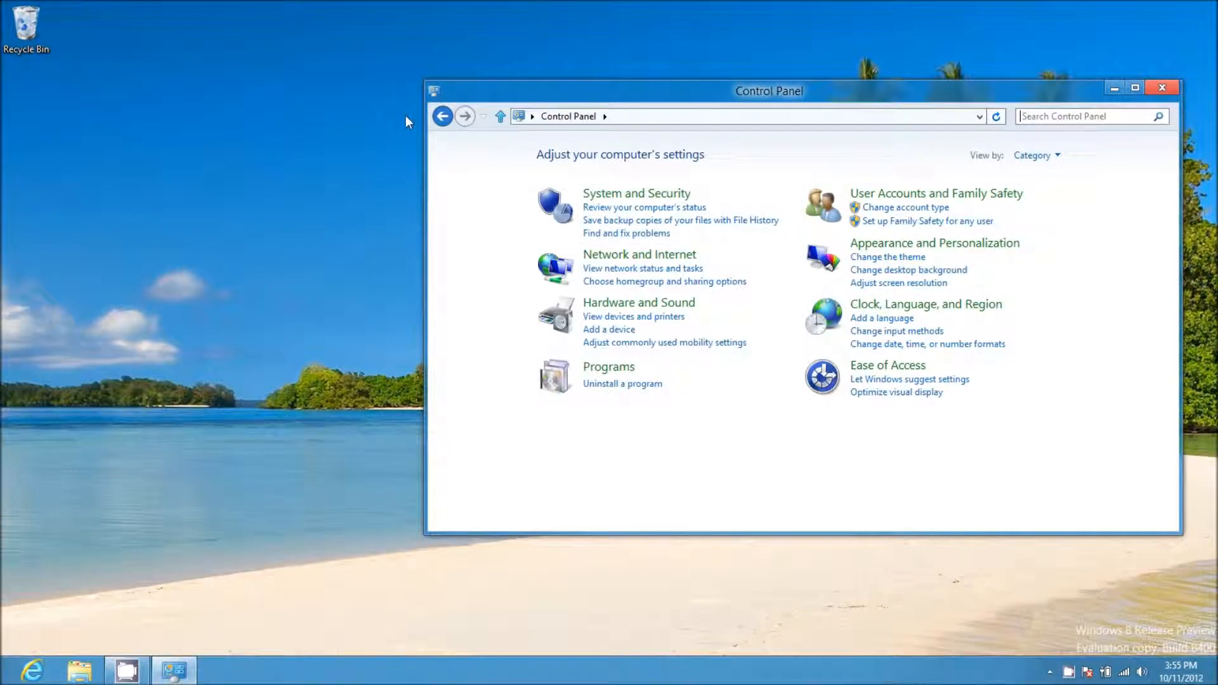
{"action": "left_click", "coordinate": [442, 116]}
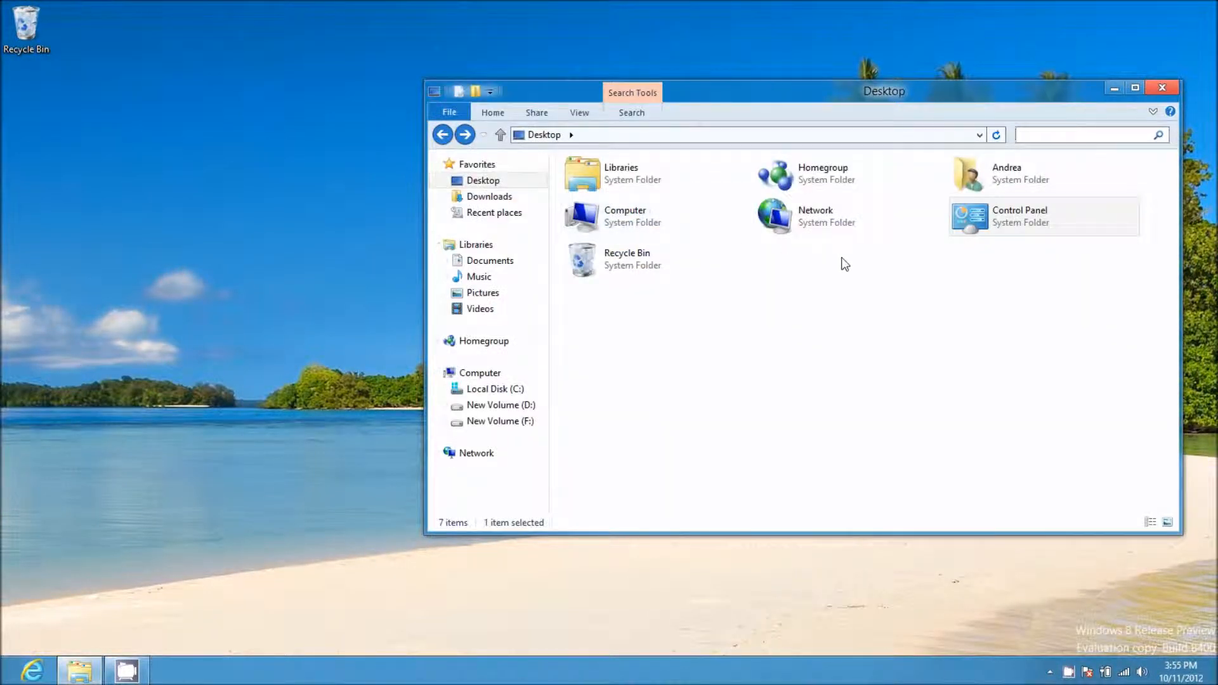
{"action": "left_click", "coordinate": [986, 221]}
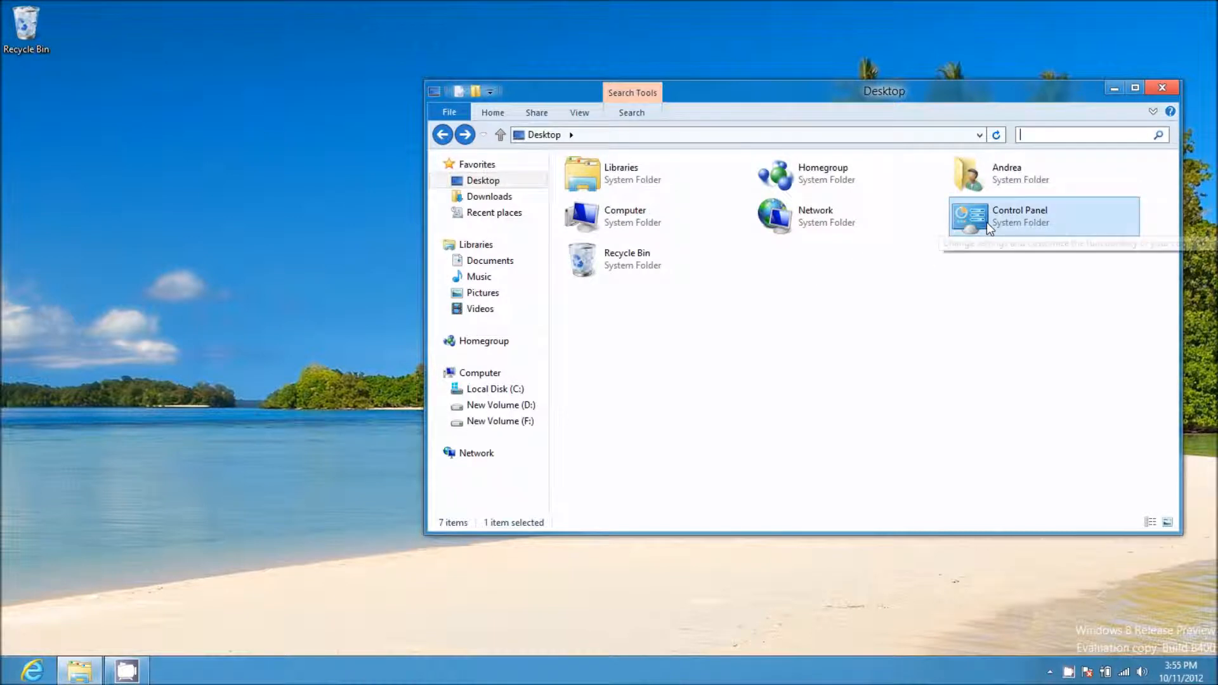
Create a desktop shortcut named 'Control Panel' and place it beneath the Recycle Bin
{"action": "left_click_drag", "start_coordinate": [1001, 222], "coordinate": [55, 148]}
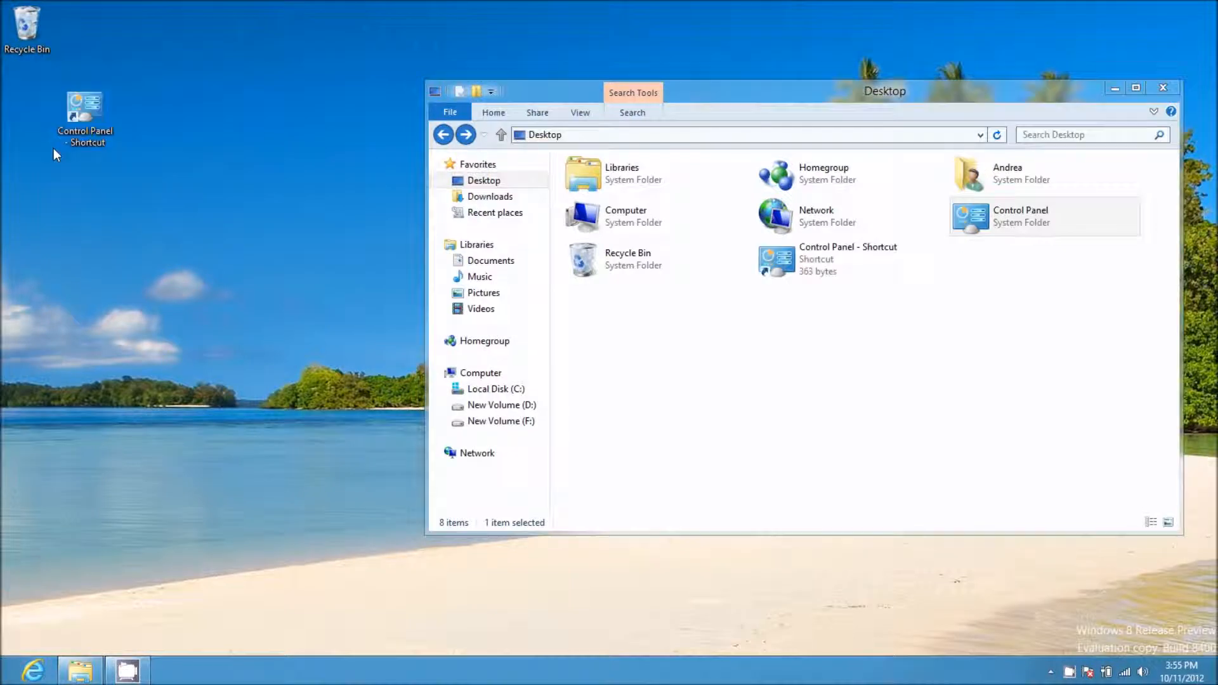
{"action": "right_click", "coordinate": [92, 146]}
{"action": "left_click", "coordinate": [143, 300]}
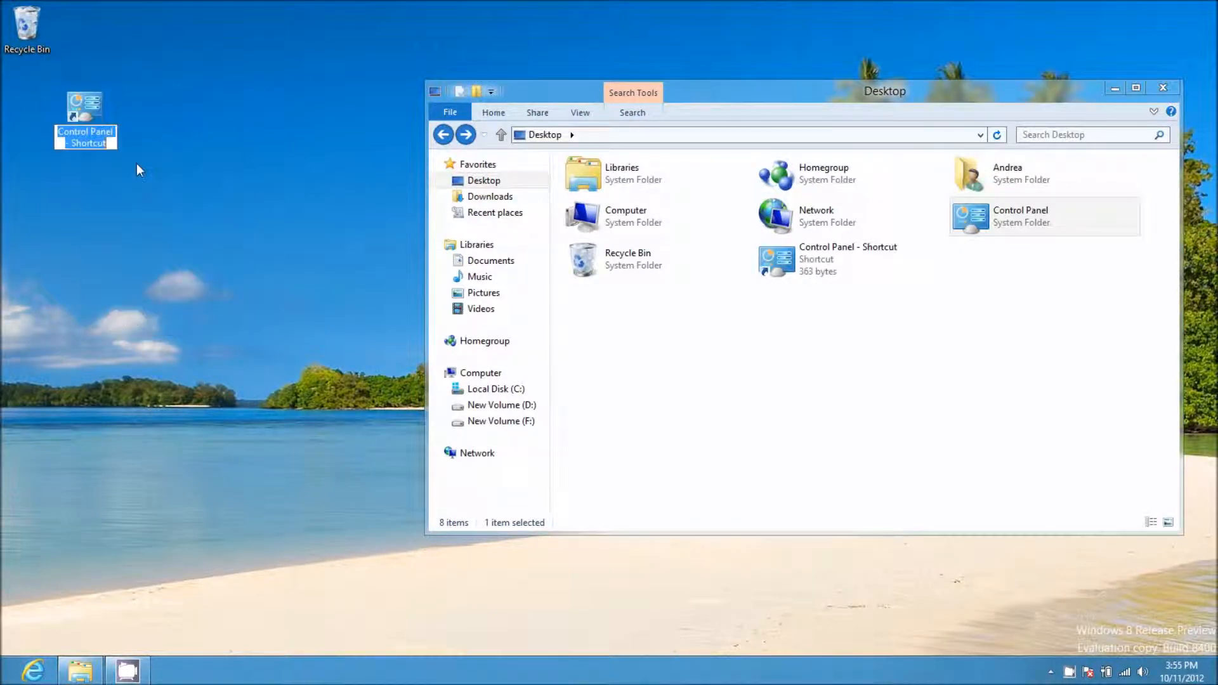
{"action": "key", "text": "BackSpace"}
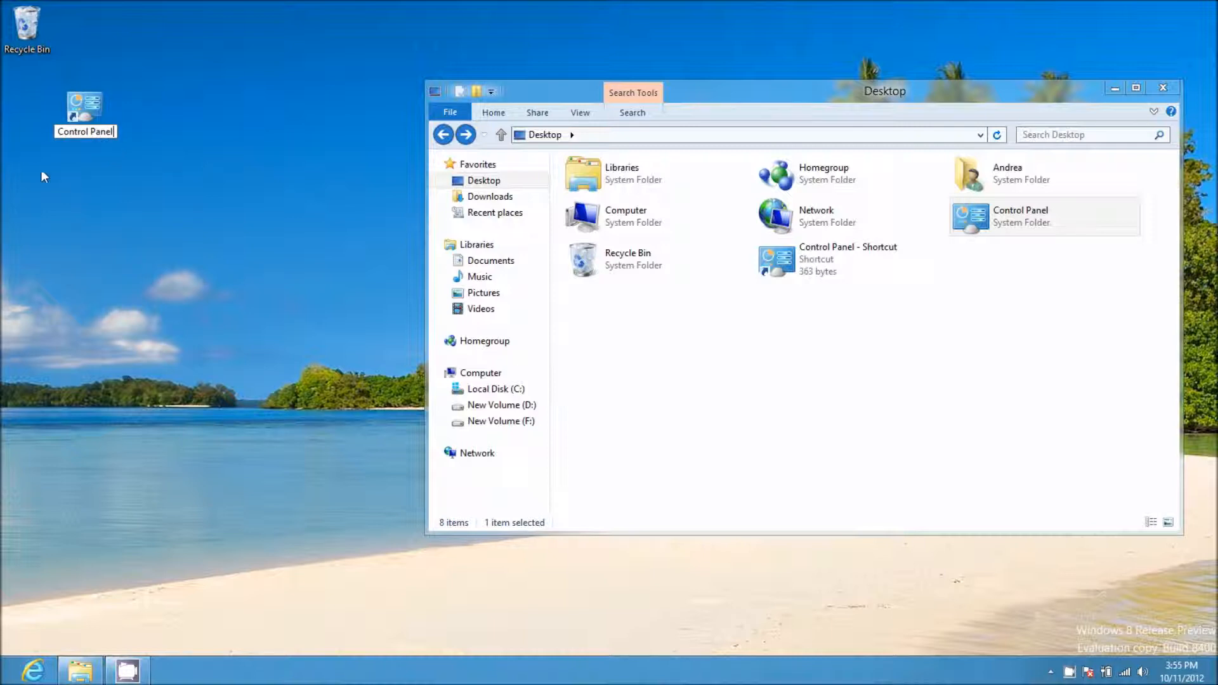
{"action": "left_click", "coordinate": [41, 170]}
{"action": "left_click_drag", "start_coordinate": [32, 105], "coordinate": [29, 109]}
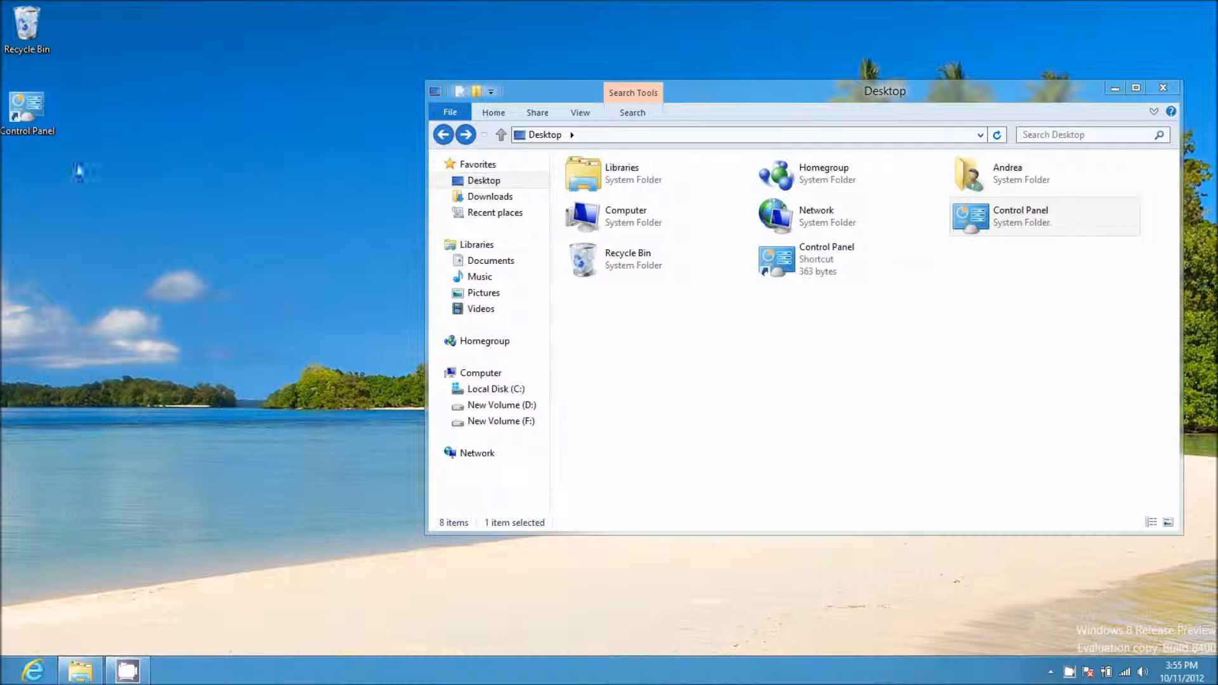
Test the shortcut, then pin Control Panel to the Start screen
{"action": "double_click", "coordinate": [21, 126]}
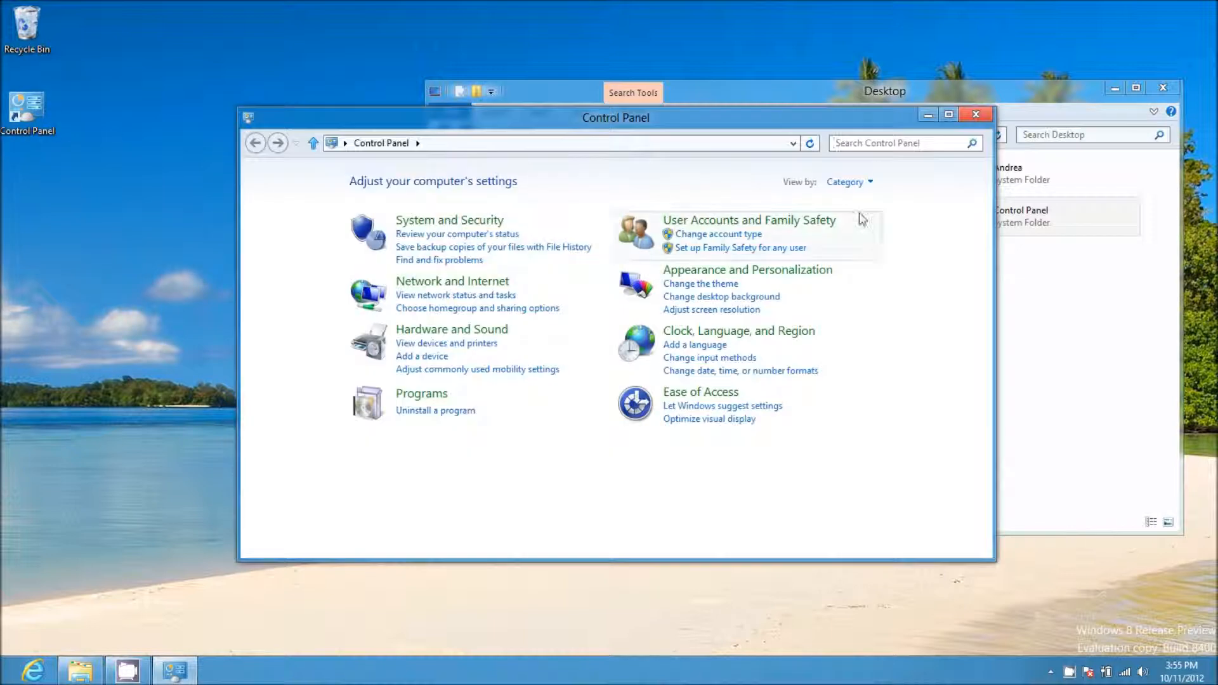
{"action": "left_click", "coordinate": [979, 120]}
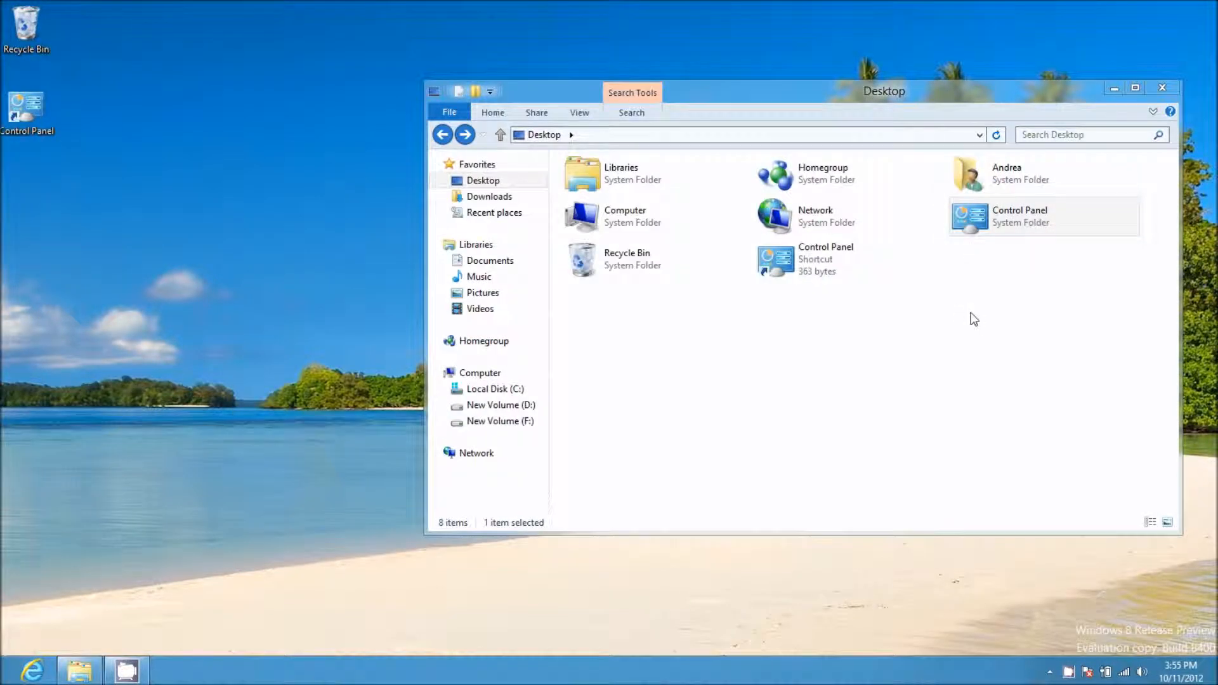
{"action": "left_click", "coordinate": [1002, 217]}
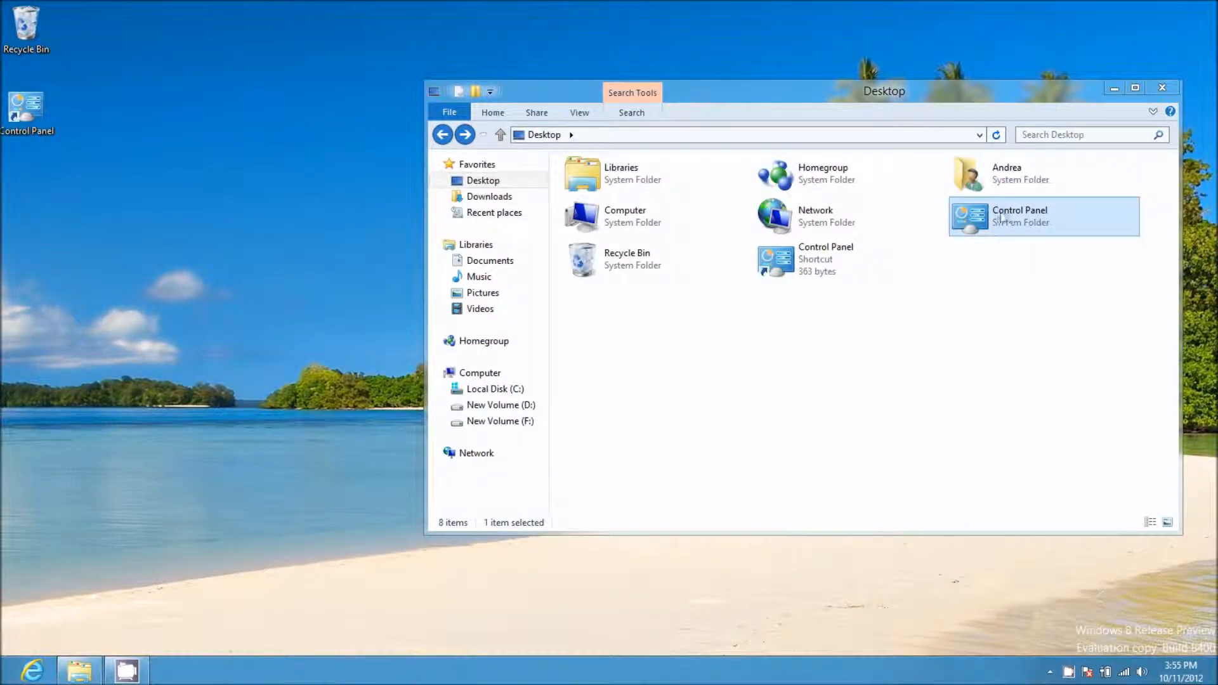
{"action": "right_click", "coordinate": [1001, 215]}
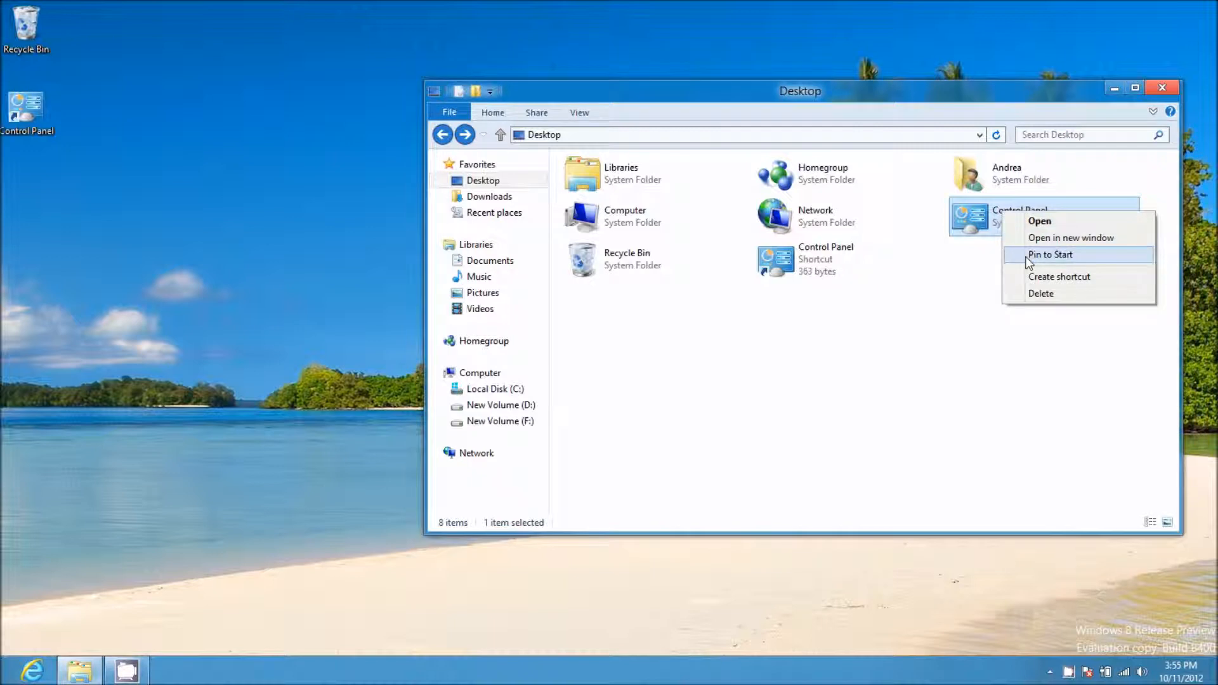
{"action": "left_click", "coordinate": [1028, 255]}
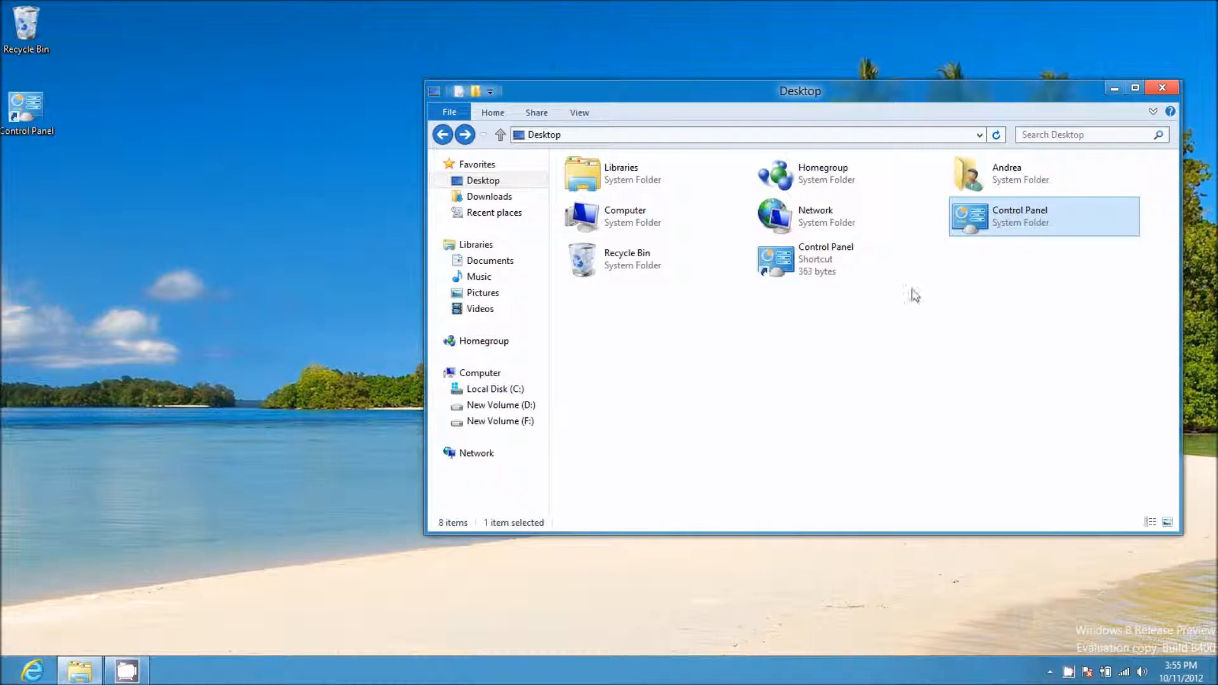
{"action": "left_click", "coordinate": [5, 675]}
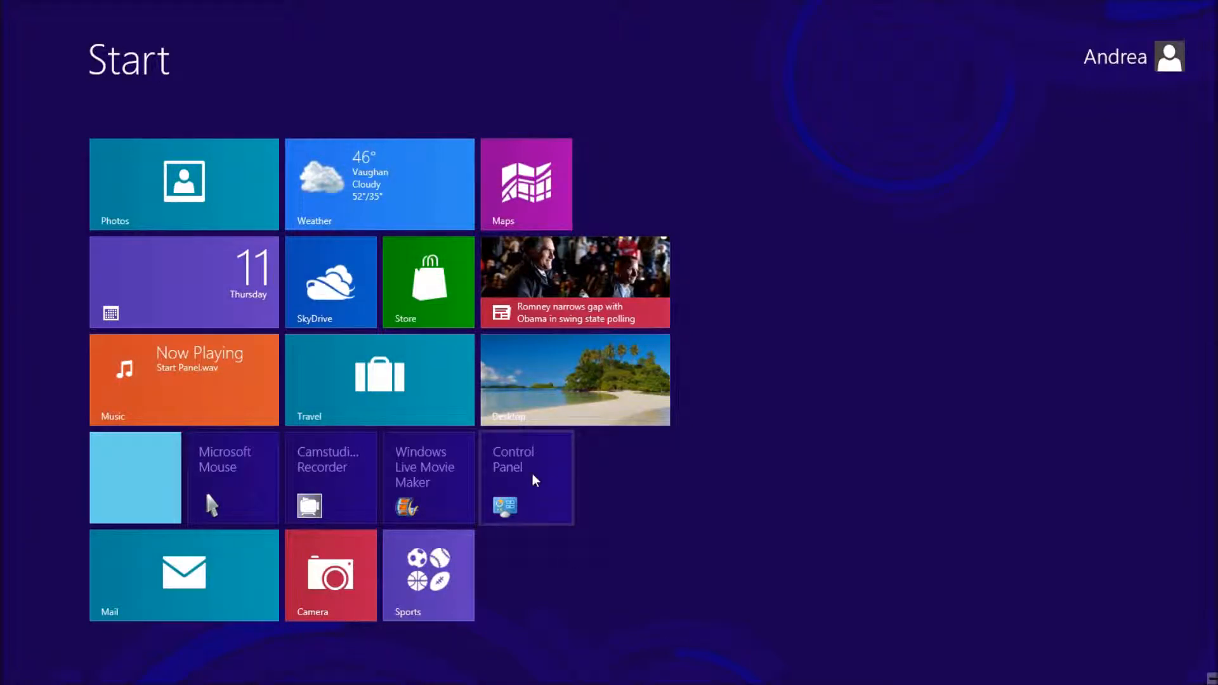
Move the Control Panel tile next to Photos in the top row and launch it
{"action": "mouse_move", "coordinate": [530, 482]}
{"action": "left_mouse_down"}
{"action": "mouse_move", "coordinate": [599, 364]}
{"action": "mouse_move", "coordinate": [348, 150]}
{"action": "mouse_move", "coordinate": [156, 252]}
{"action": "mouse_move", "coordinate": [258, 443]}
{"action": "mouse_move", "coordinate": [415, 478]}
{"action": "mouse_move", "coordinate": [349, 195]}
{"action": "left_mouse_up"}
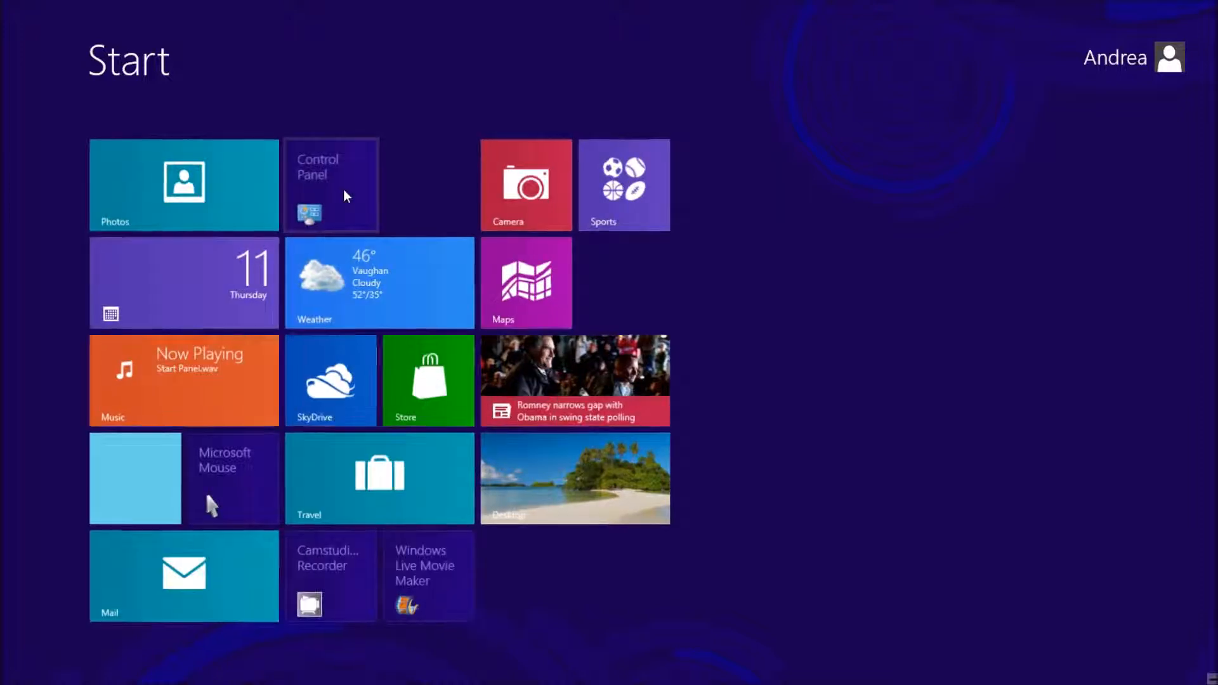
{"action": "left_click", "coordinate": [319, 204]}
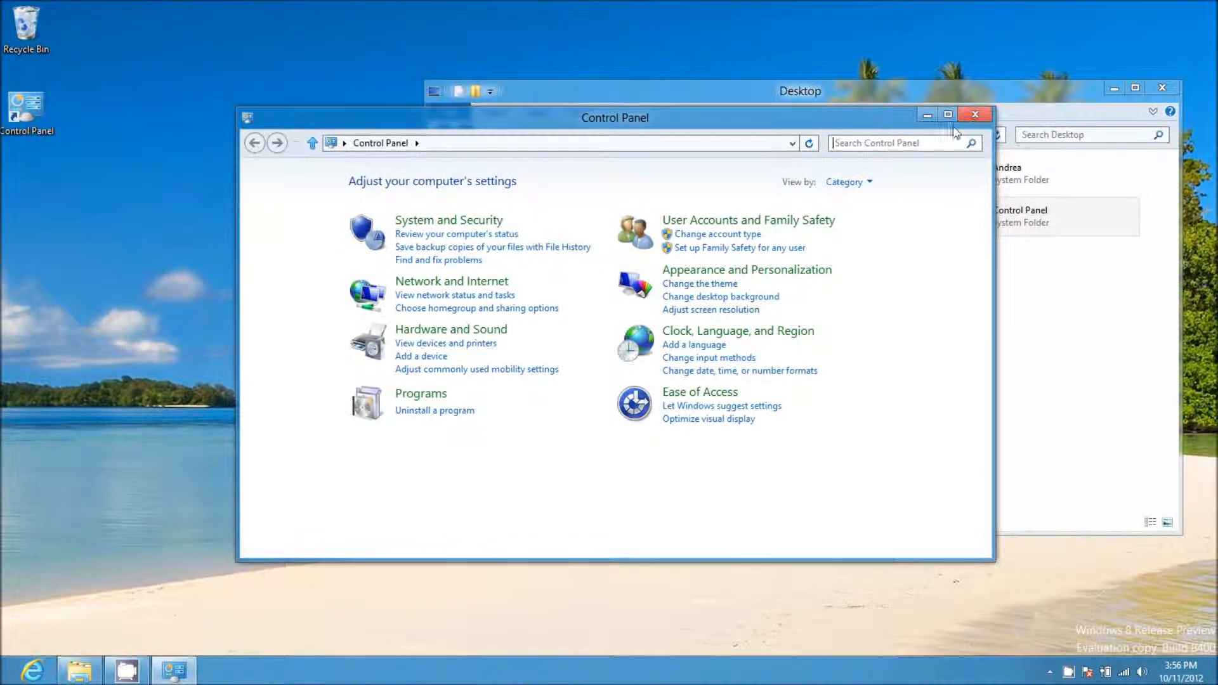
Close Control Panel and pin the Documents library to the Start screen
{"action": "left_click", "coordinate": [973, 115]}
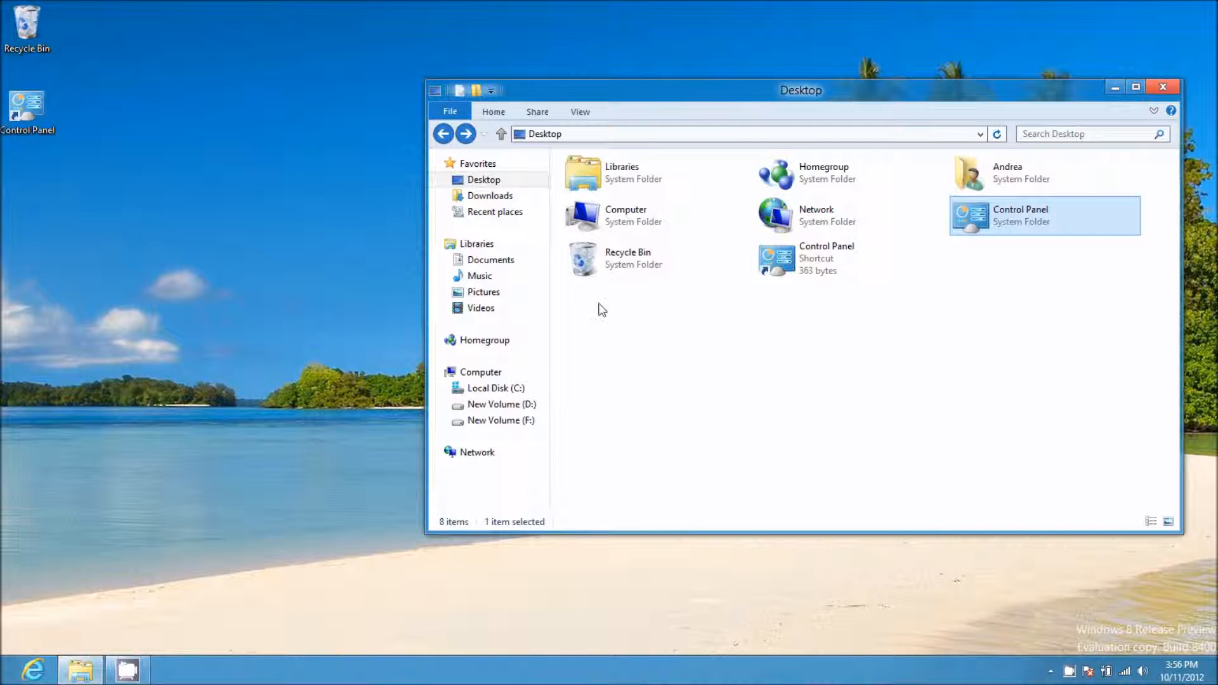
{"action": "right_click", "coordinate": [494, 268]}
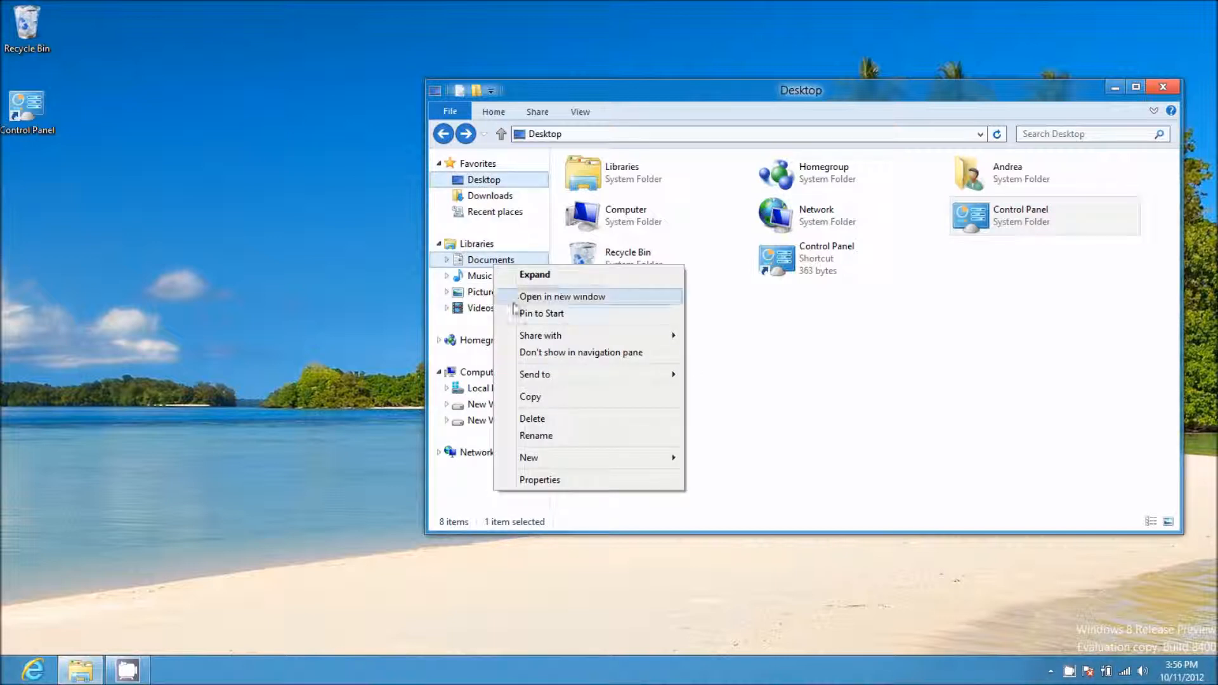
{"action": "left_click", "coordinate": [523, 314]}
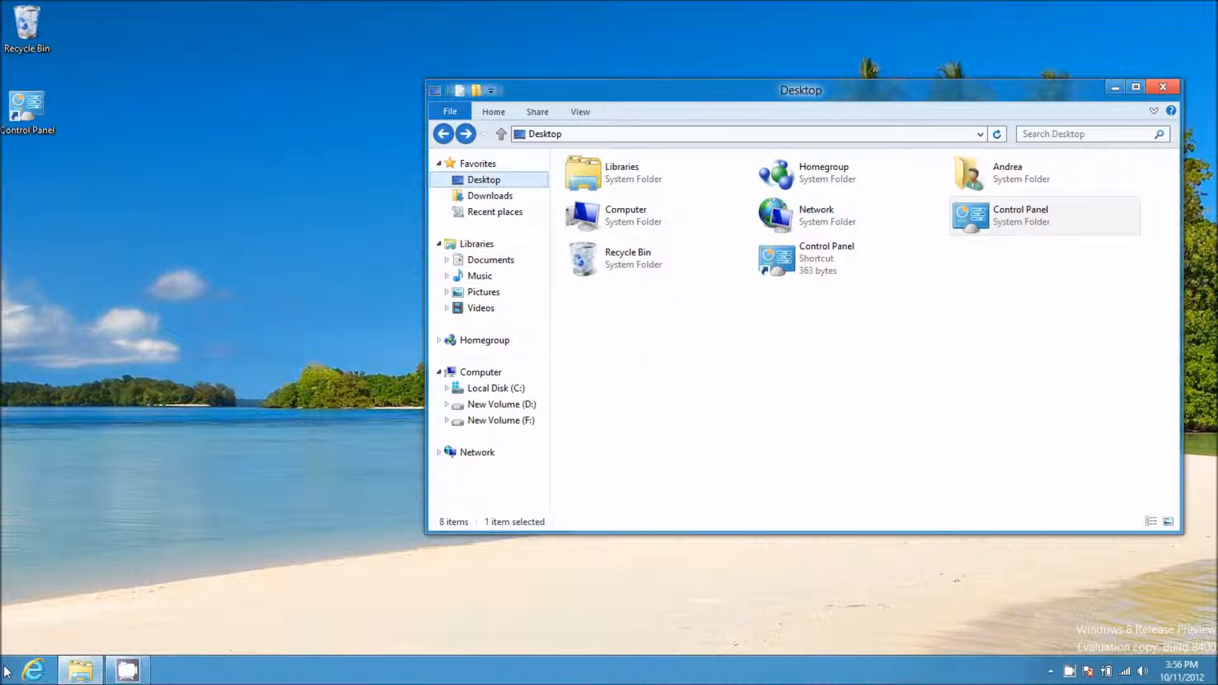
{"action": "left_click", "coordinate": [12, 666]}
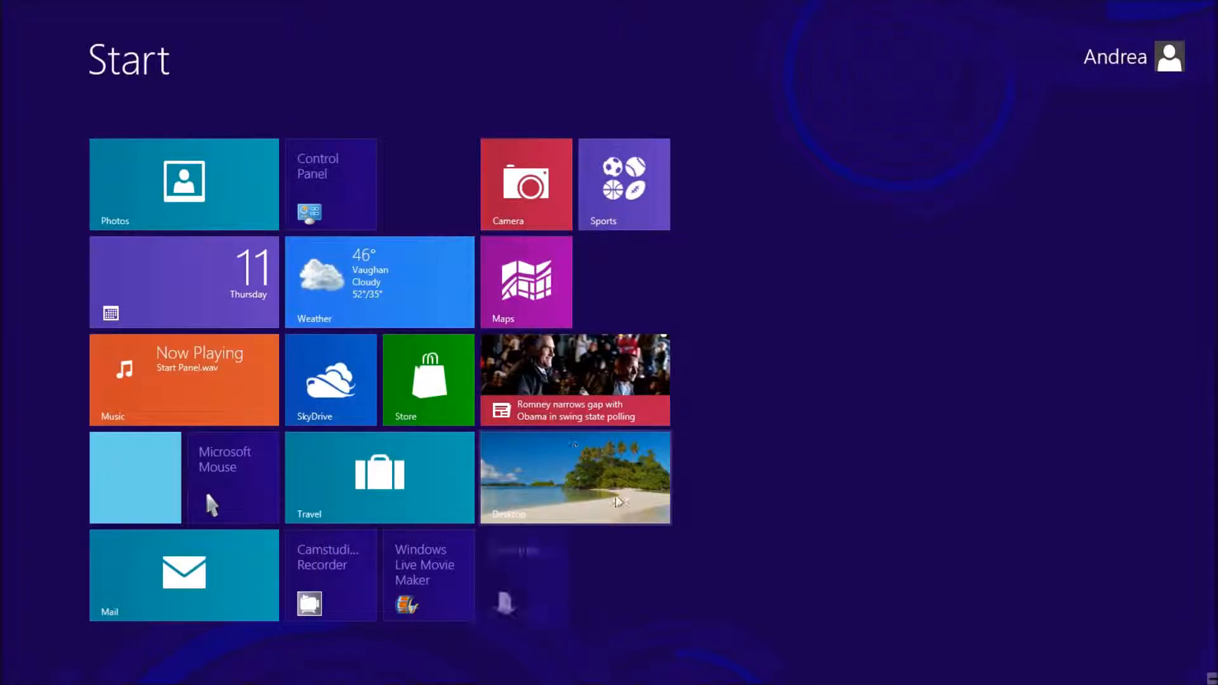
Move the Documents tile to the top-left of the Start screen, then return to the desktop
{"action": "mouse_move", "coordinate": [534, 583]}
{"action": "left_mouse_down"}
{"action": "mouse_move", "coordinate": [175, 180]}
{"action": "mouse_move", "coordinate": [180, 191]}
{"action": "left_mouse_up"}
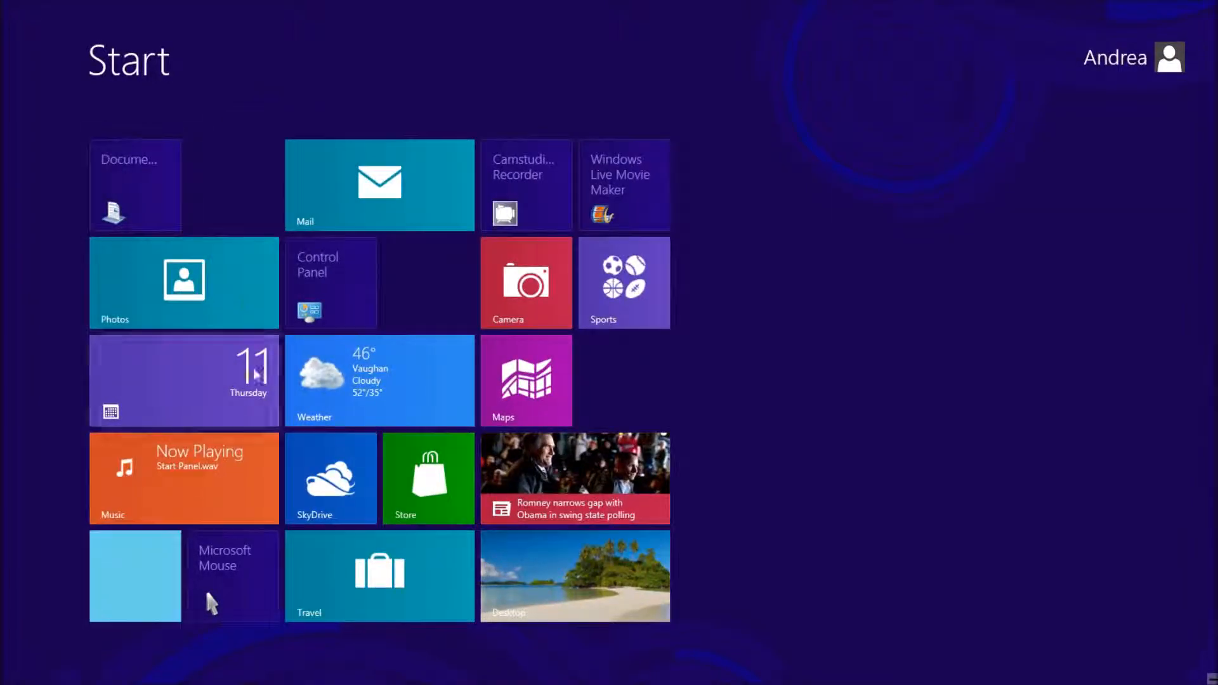
{"action": "mouse_move", "coordinate": [46, 657]}
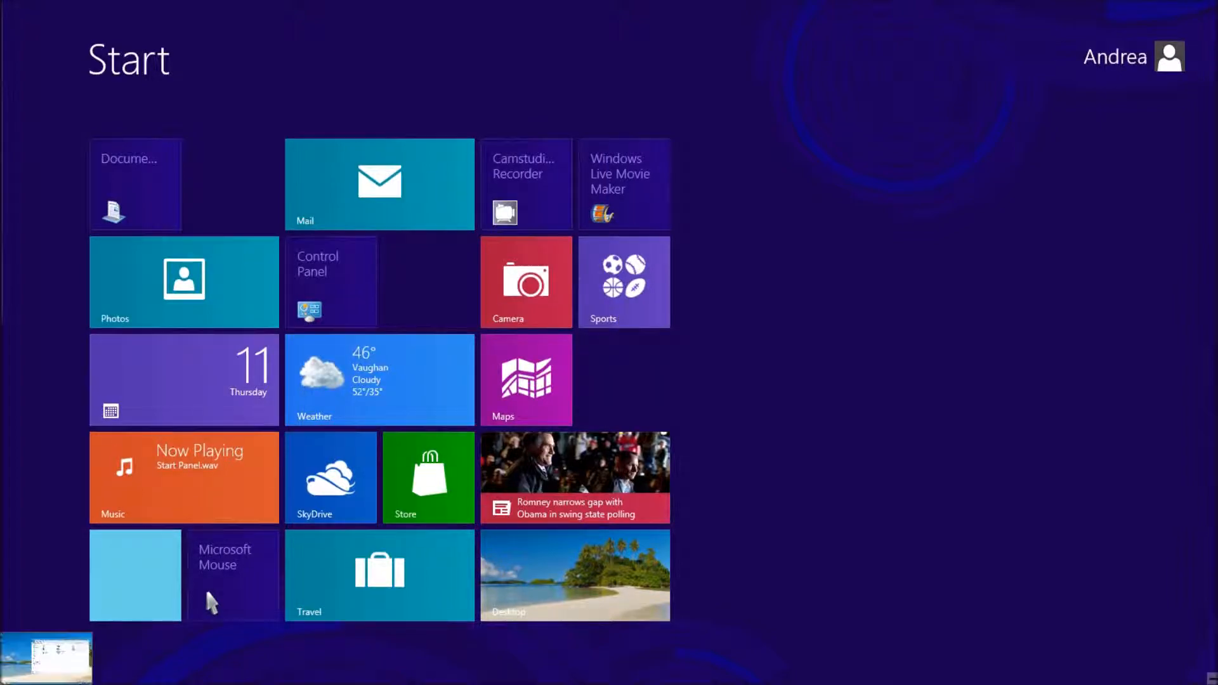
{"action": "left_click", "coordinate": [20, 671]}
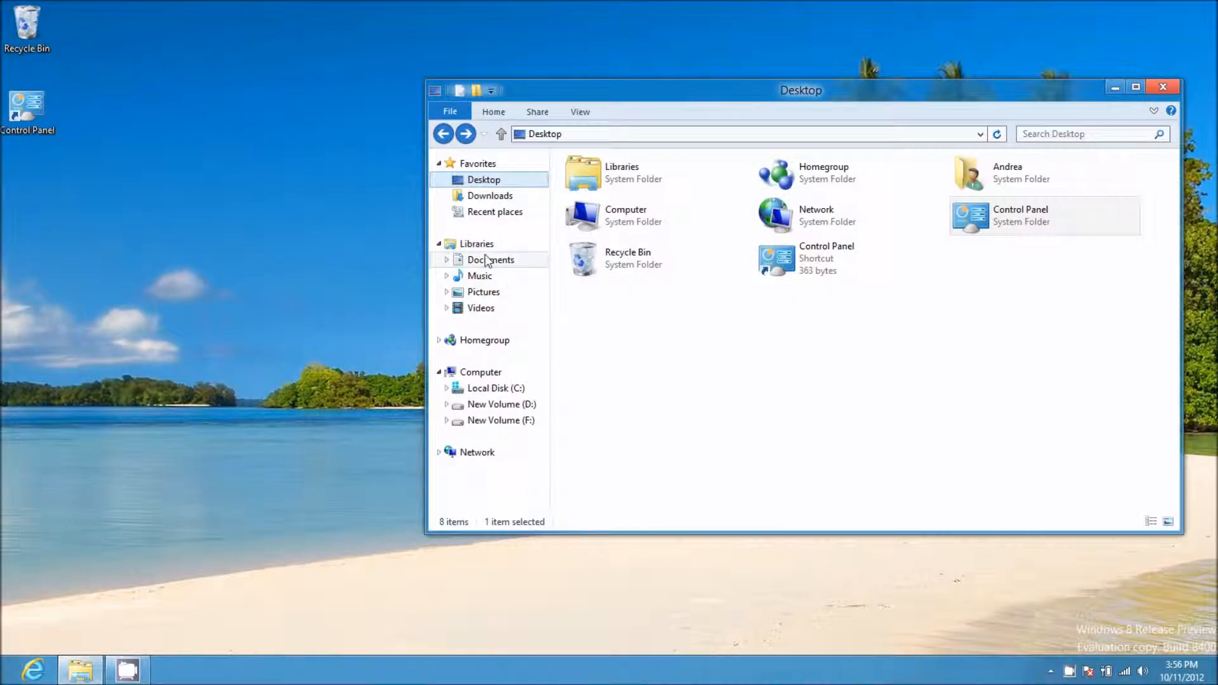